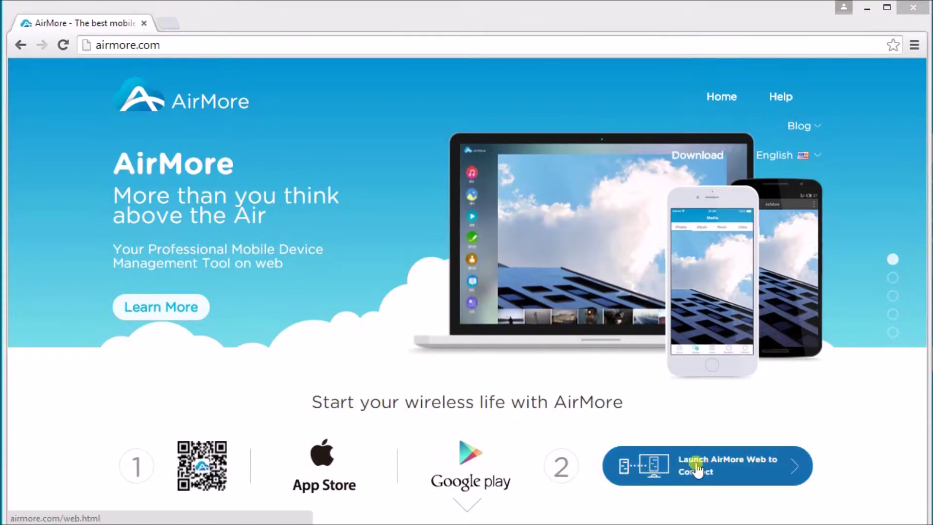
# - Connect the iPhone to AirMore Web and open its empty PDF documents list
pyautogui.click(720, 470)
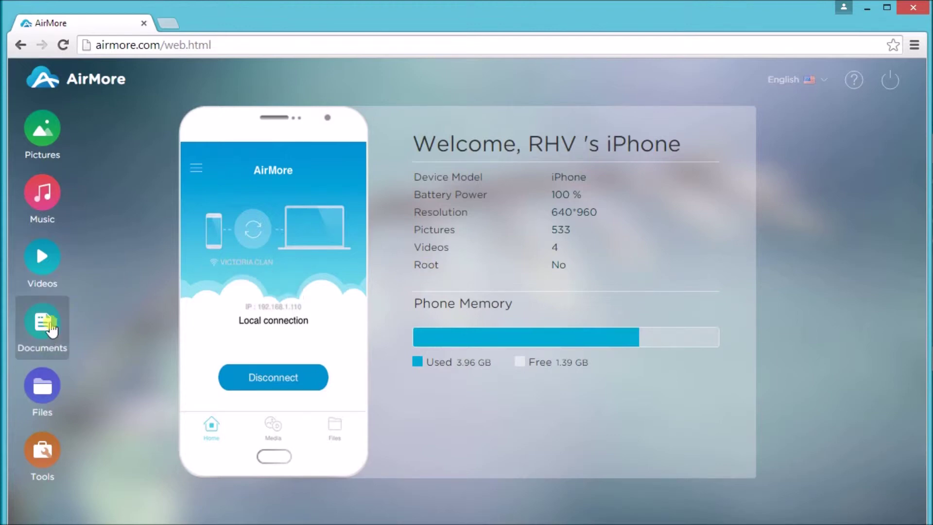
pyautogui.click(36, 330)
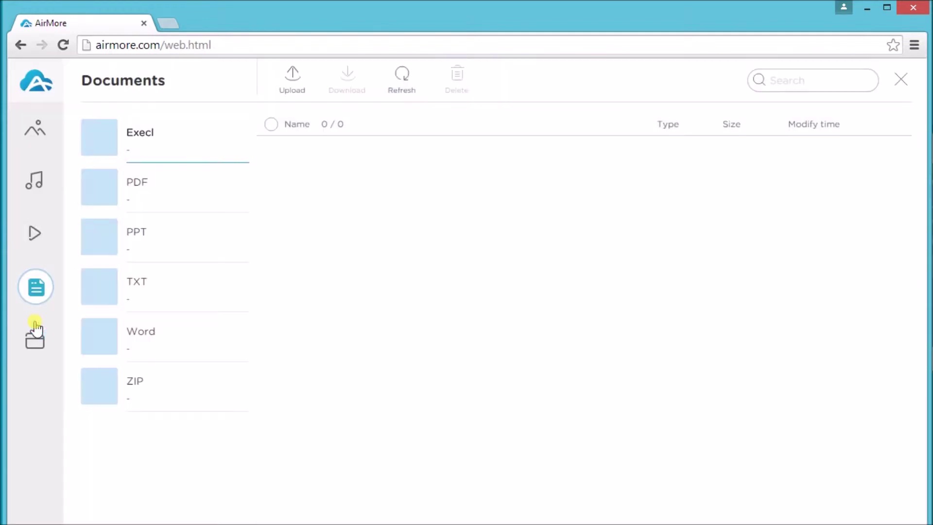
pyautogui.click(149, 201)
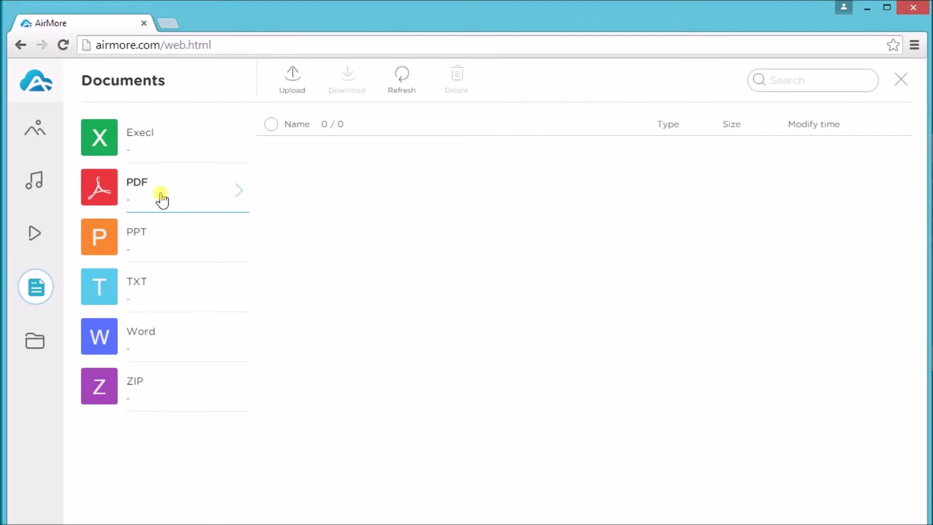
pyautogui.click(286, 83)
pyautogui.moveTo(463, 109); pyautogui.dragTo(452, 223)
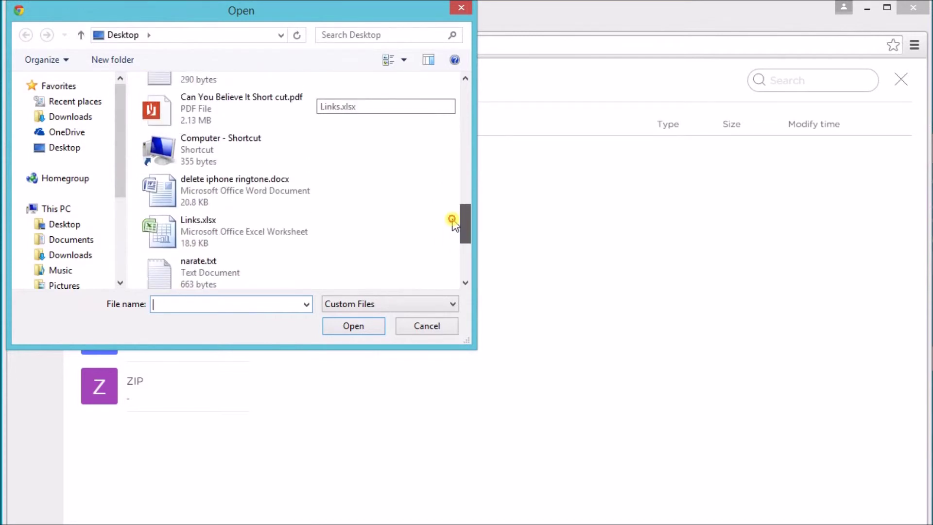
# - Upload 'Can You Believe It Short cut.pdf' (2.13 MB) from the Desktop to the phone
pyautogui.click(245, 109)
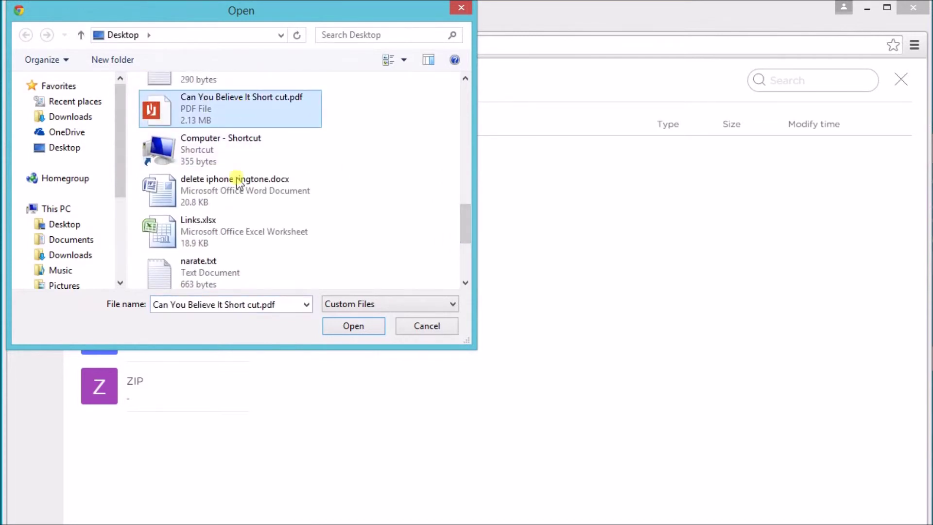
pyautogui.click(347, 329)
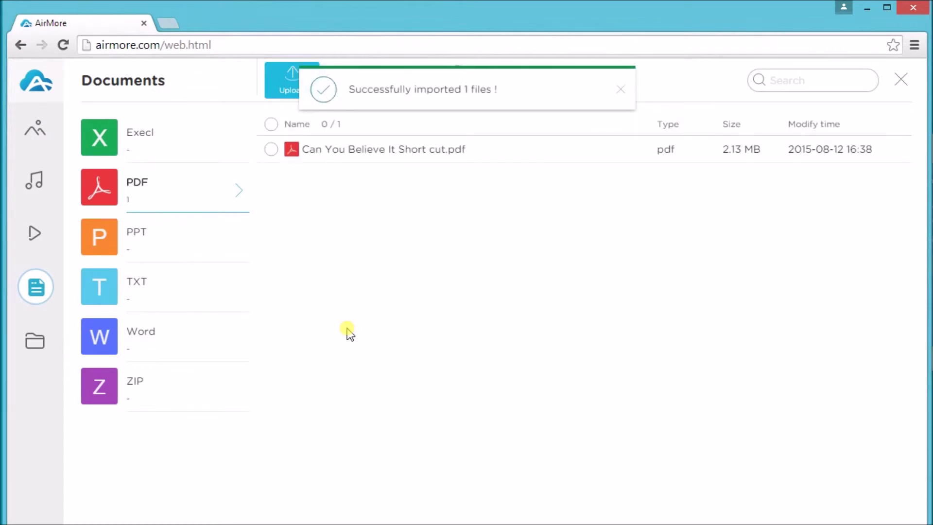
pyautogui.moveTo(384, 149)
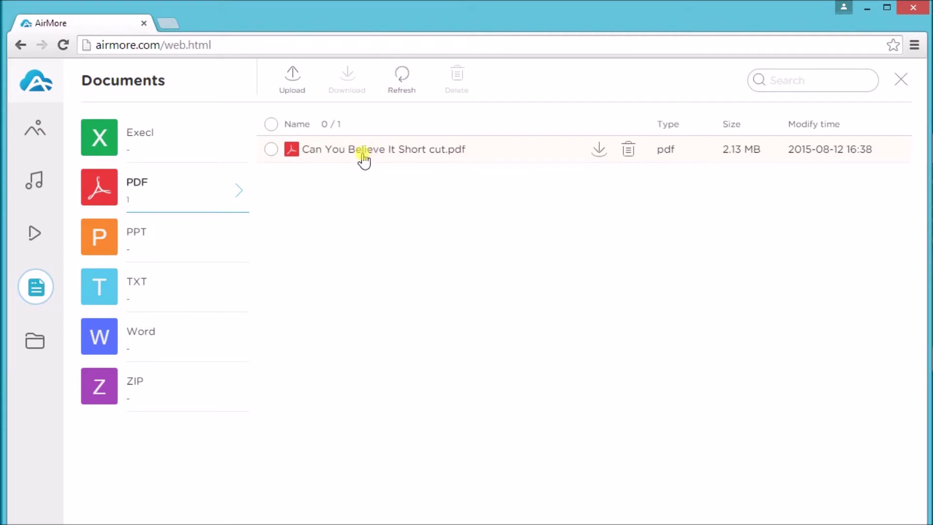
# - Select and deselect the uploaded PDF, then return to the iPhone welcome dashboard
pyautogui.click(351, 157)
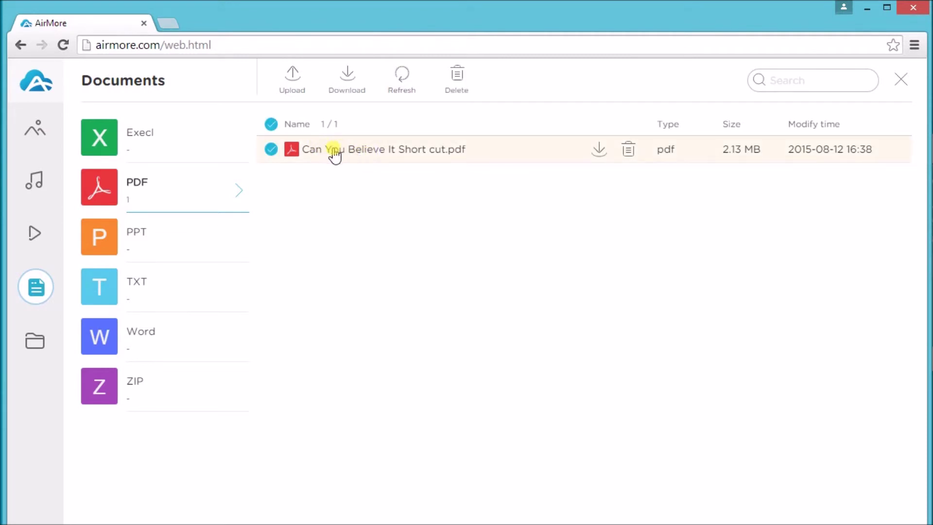
pyautogui.click(274, 150)
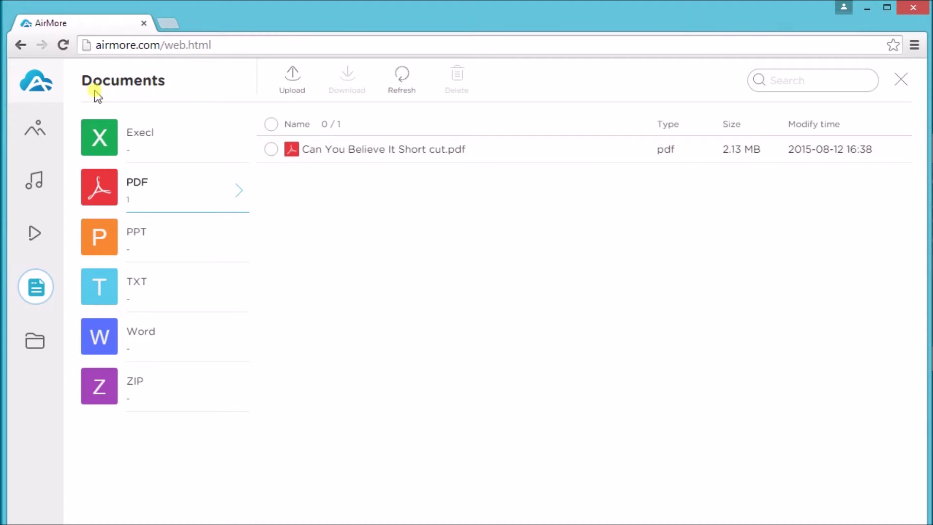
pyautogui.click(42, 89)
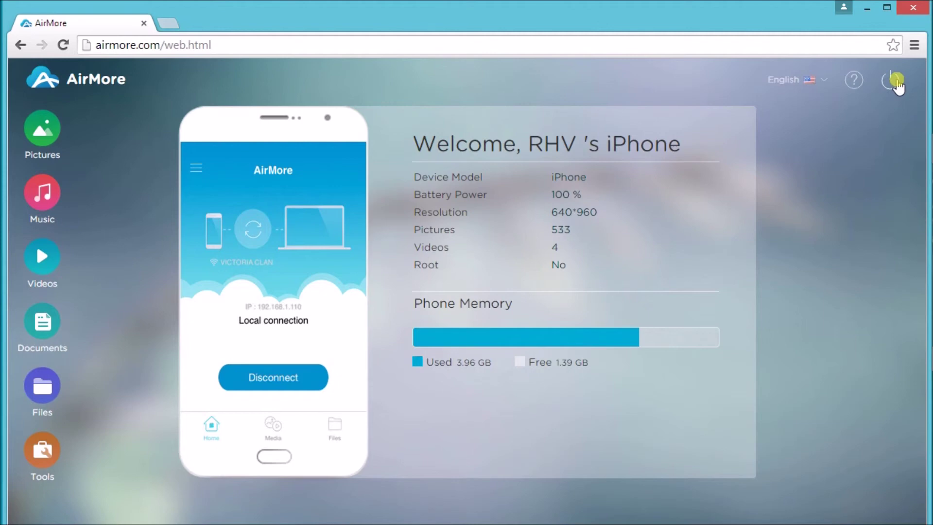
# - Disconnect the iPhone and confirm Yes, returning AirMore Web to its QR-code screen
pyautogui.click(266, 379)
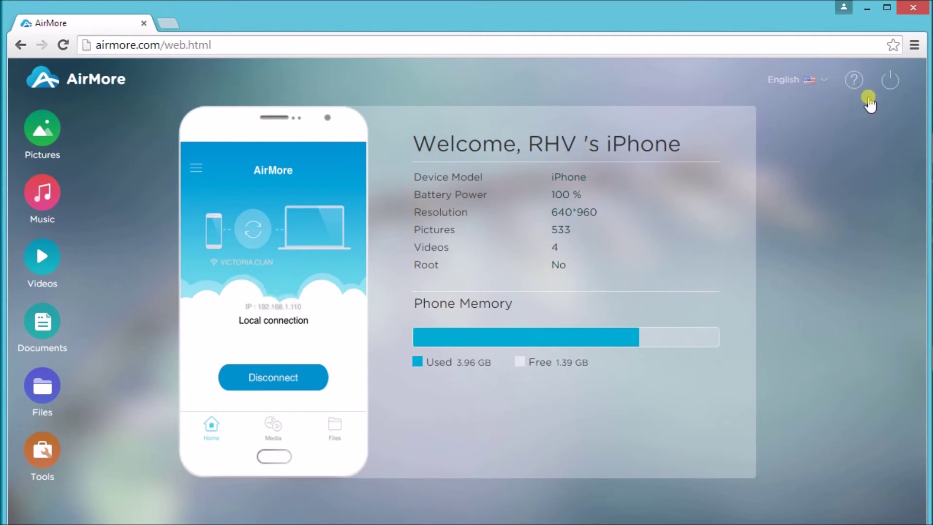
pyautogui.click(882, 84)
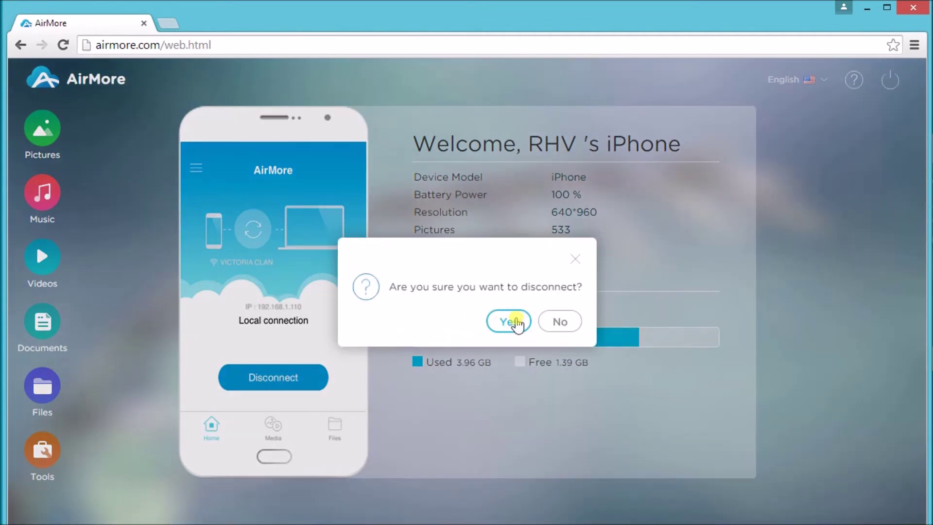
pyautogui.click(509, 320)
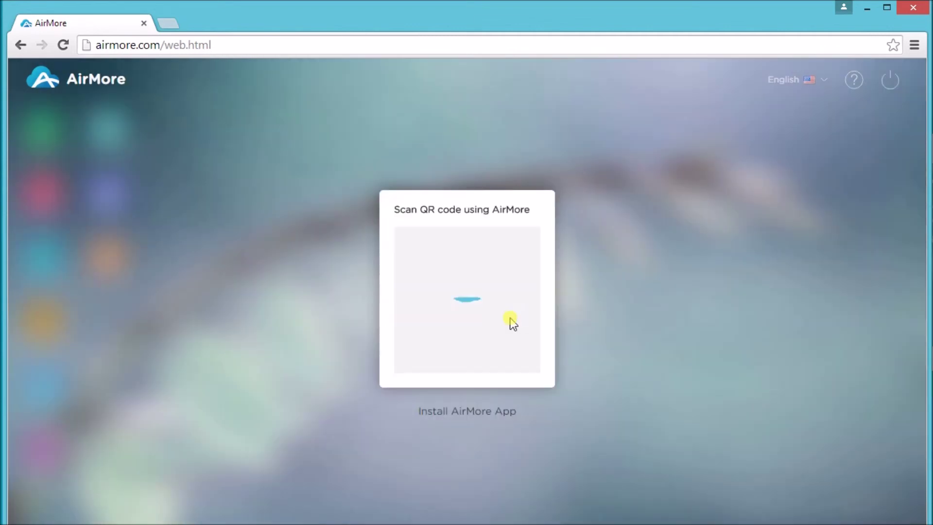